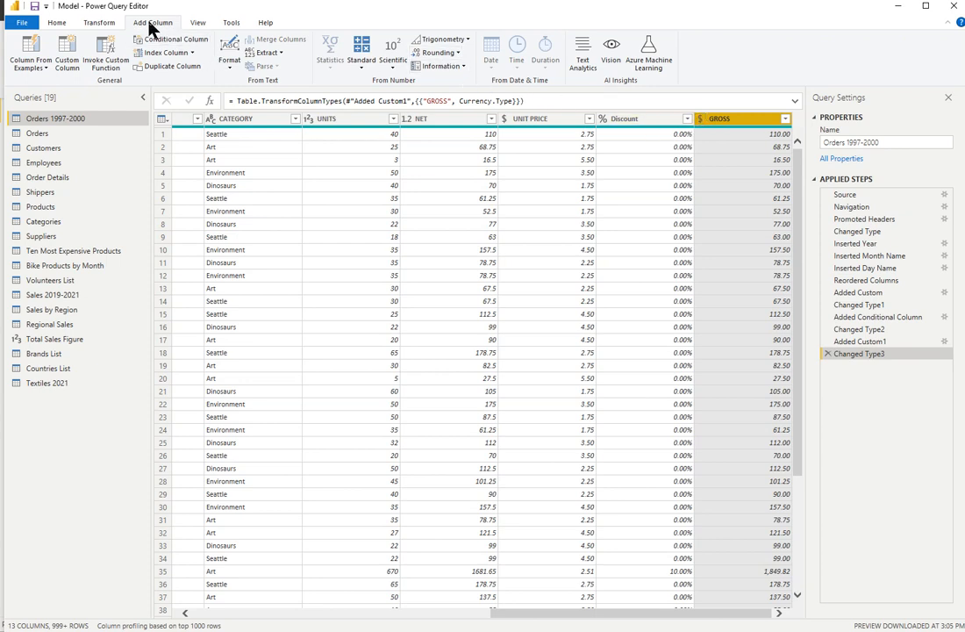
Add a column with the GROSS values rounded up, and remove its applied step again
click(442, 56)
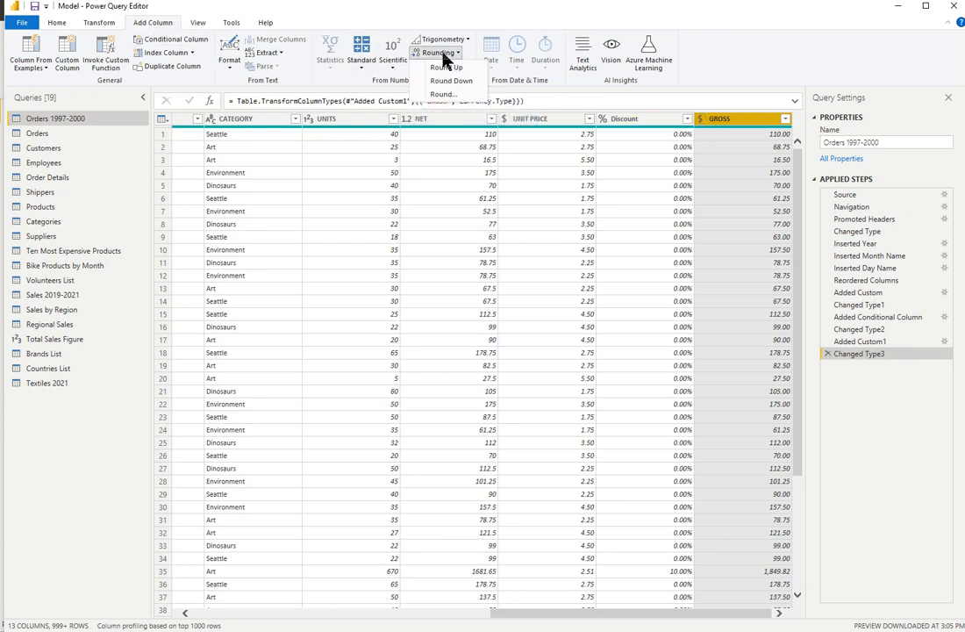
click(446, 69)
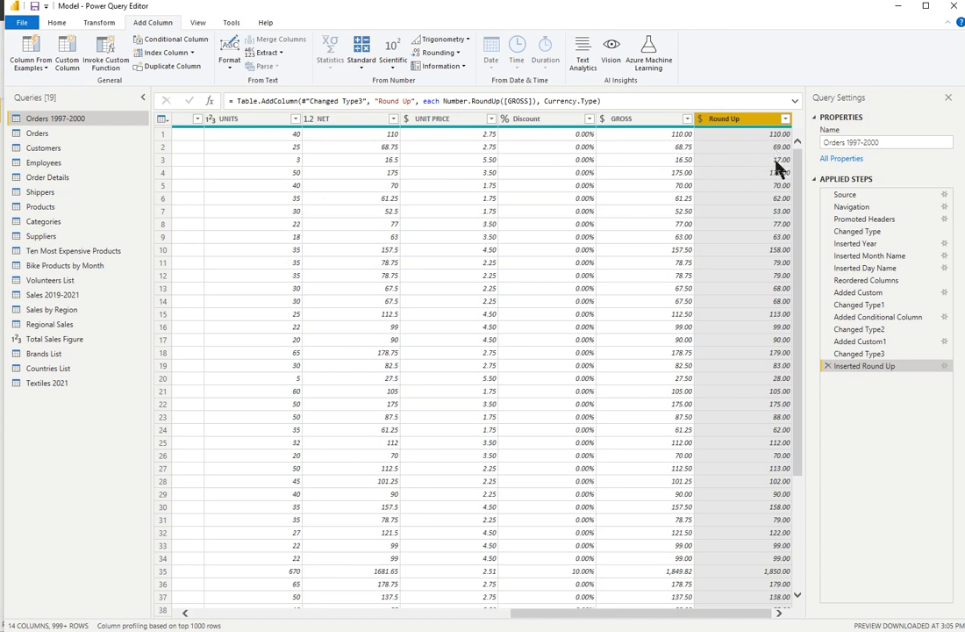
click(828, 366)
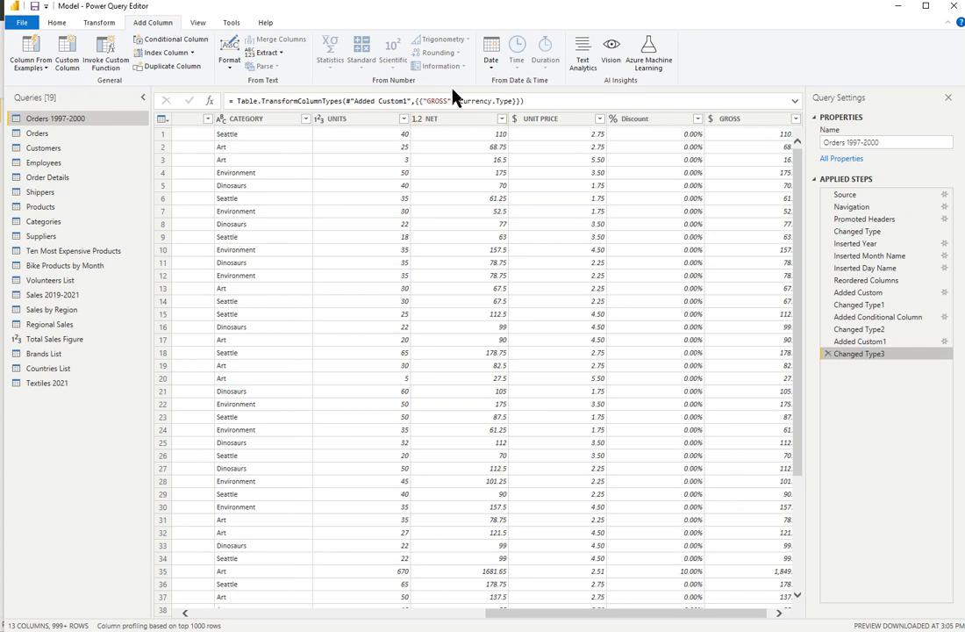
Add a column with the GROSS values rounded down, and delete its applied step again
click(744, 130)
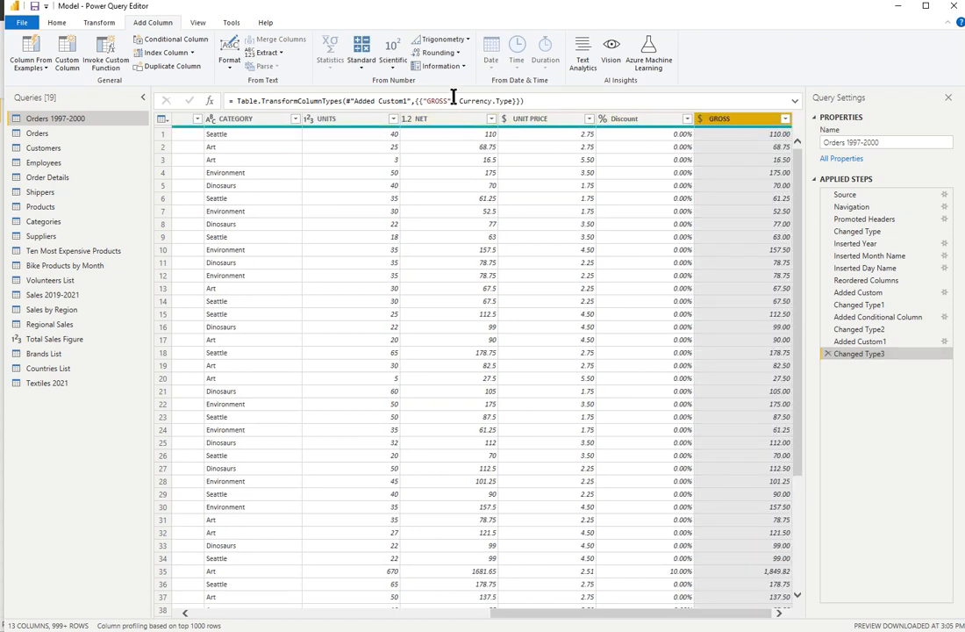
click(449, 54)
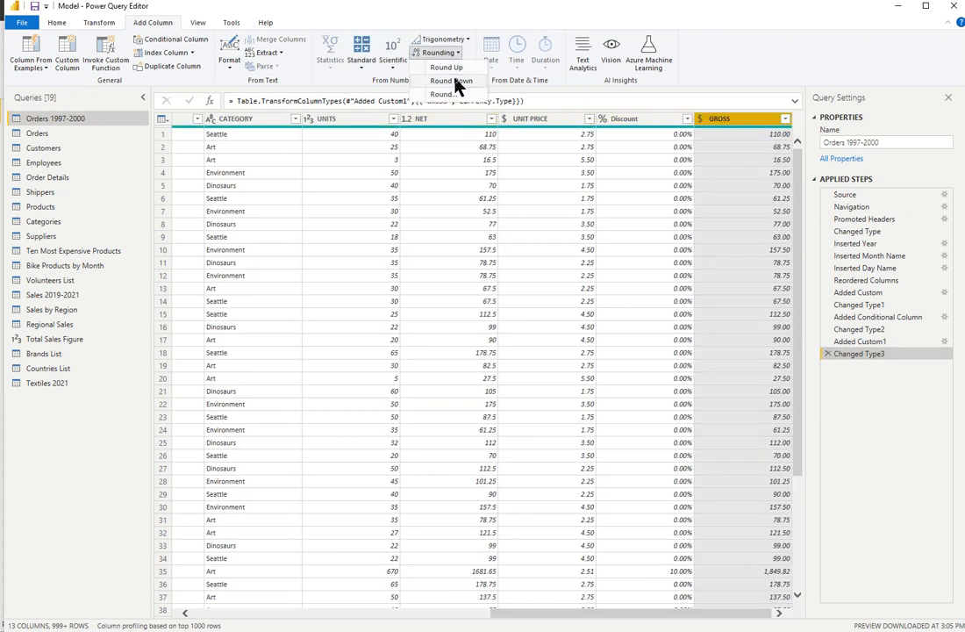
click(450, 80)
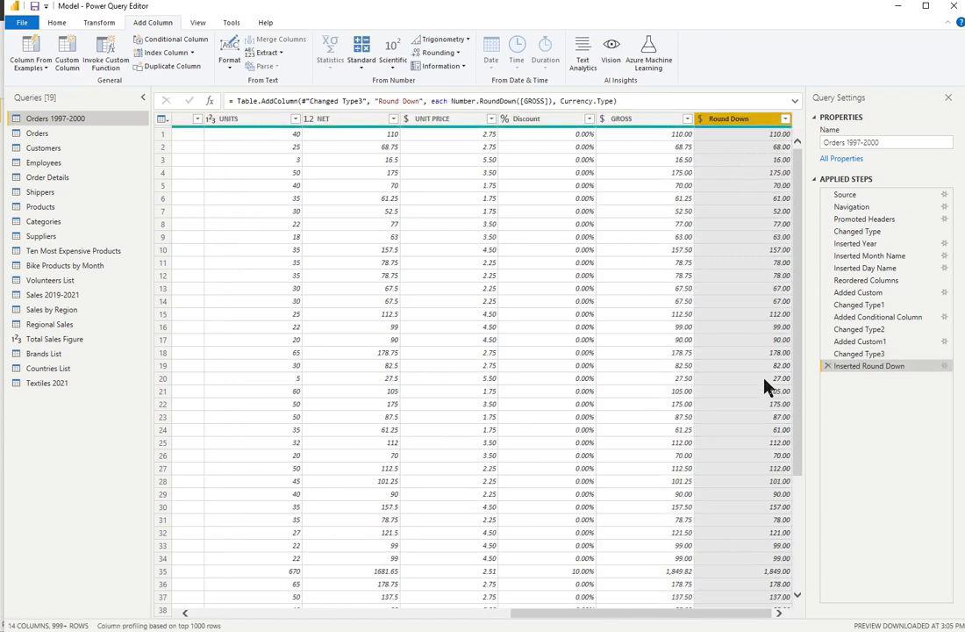
click(827, 366)
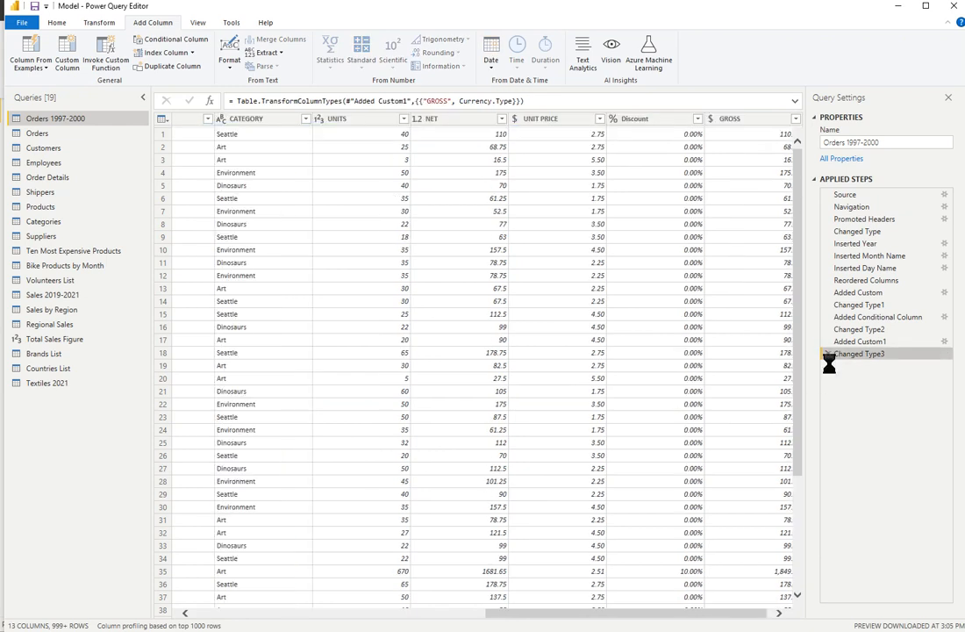
Add a column rounding GROSS to 1 decimal place, inspect its first two values, and remove its applied step
click(733, 120)
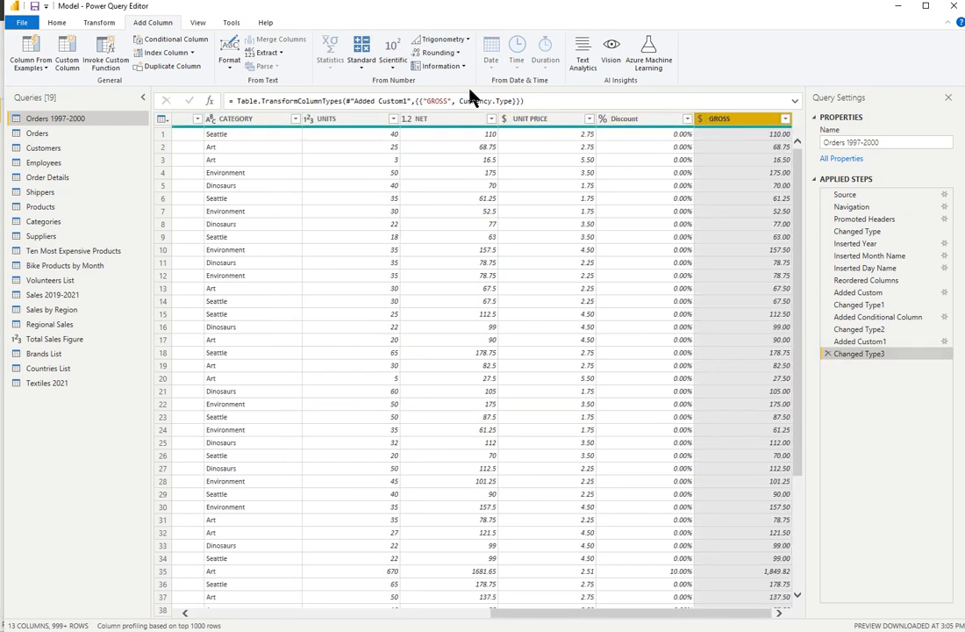
click(439, 53)
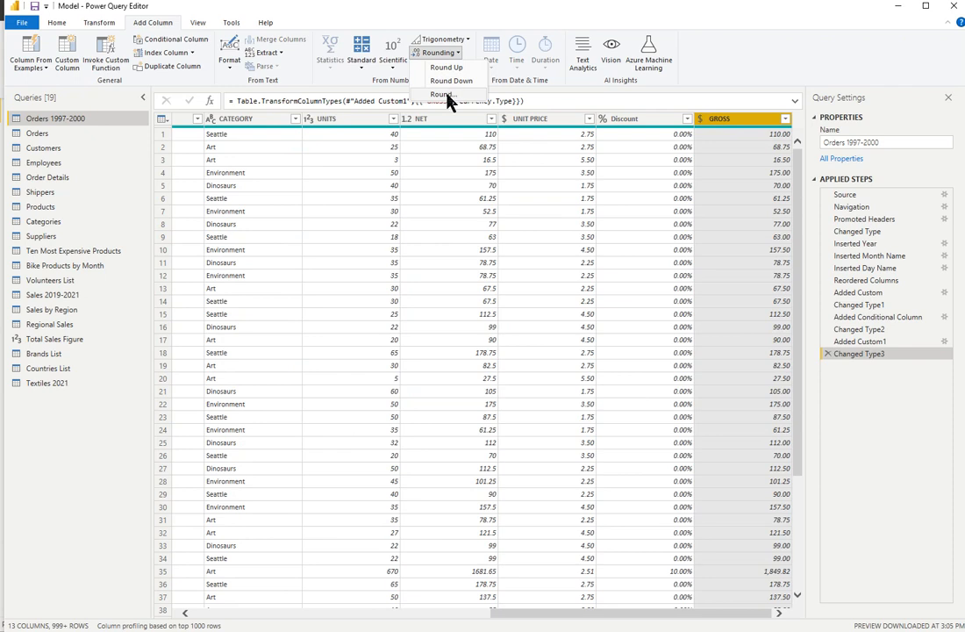
click(444, 95)
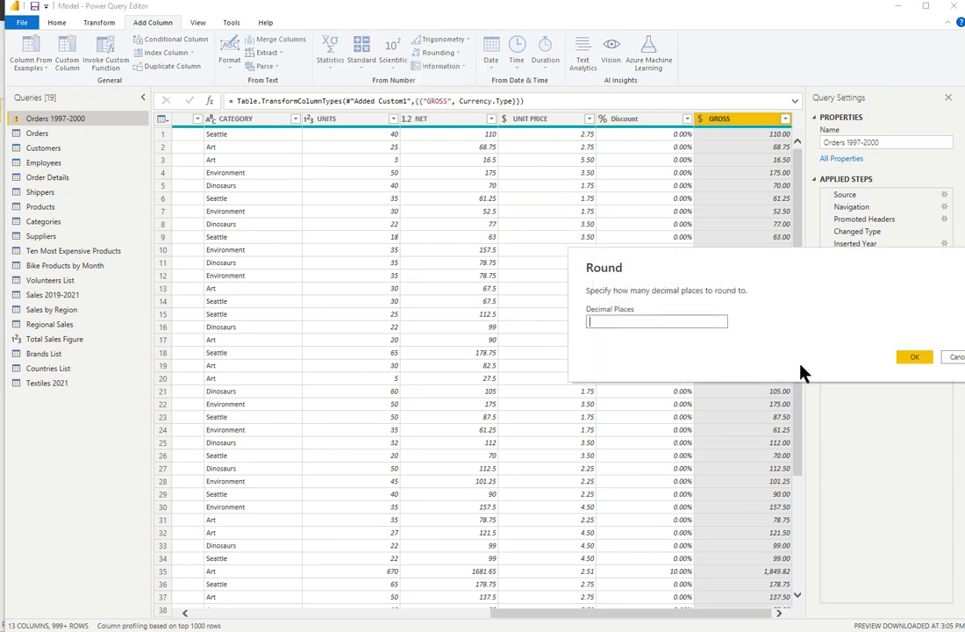
text(1)
click(915, 358)
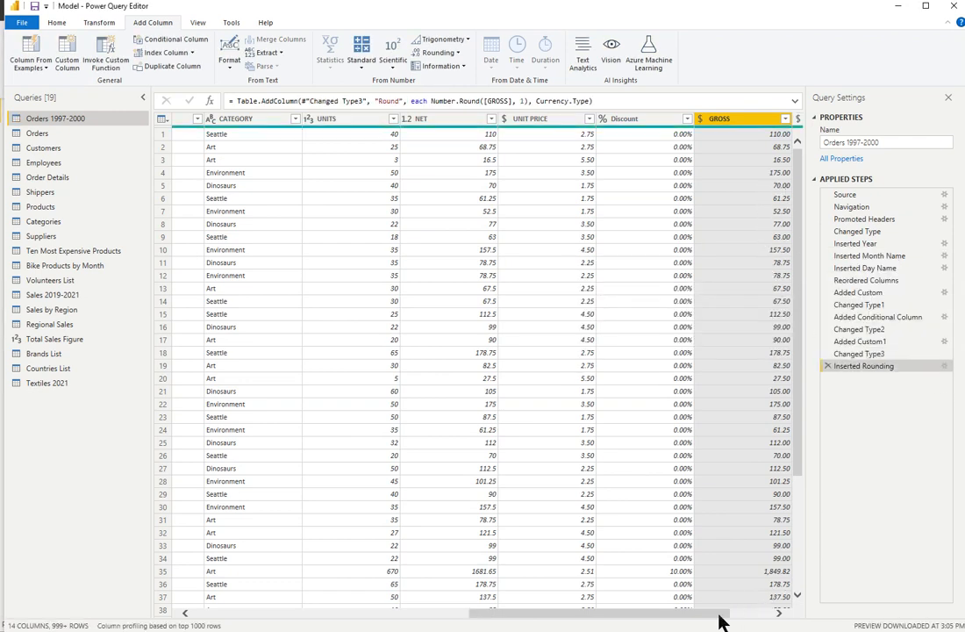
click(779, 611)
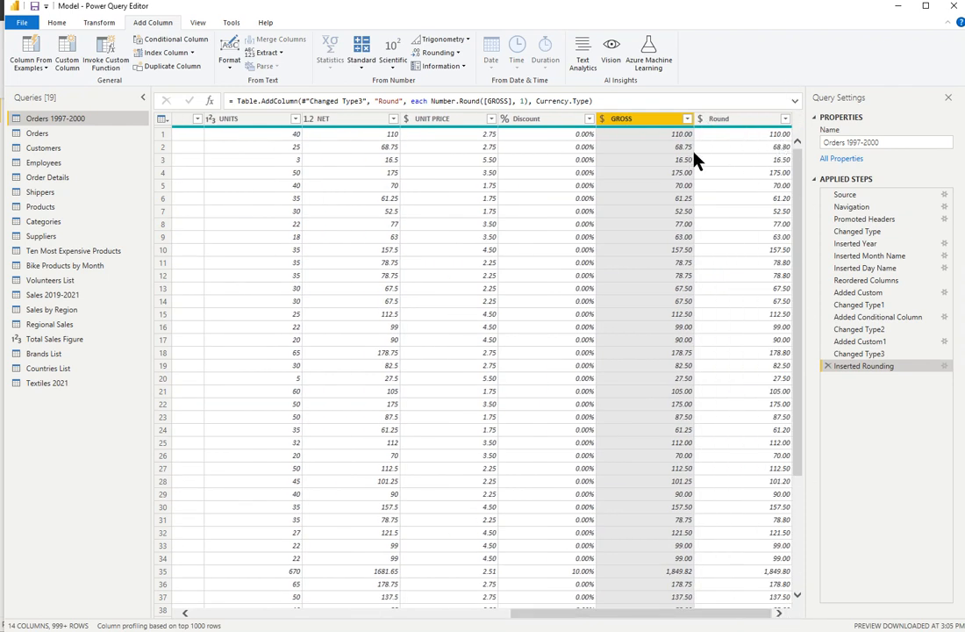
click(782, 149)
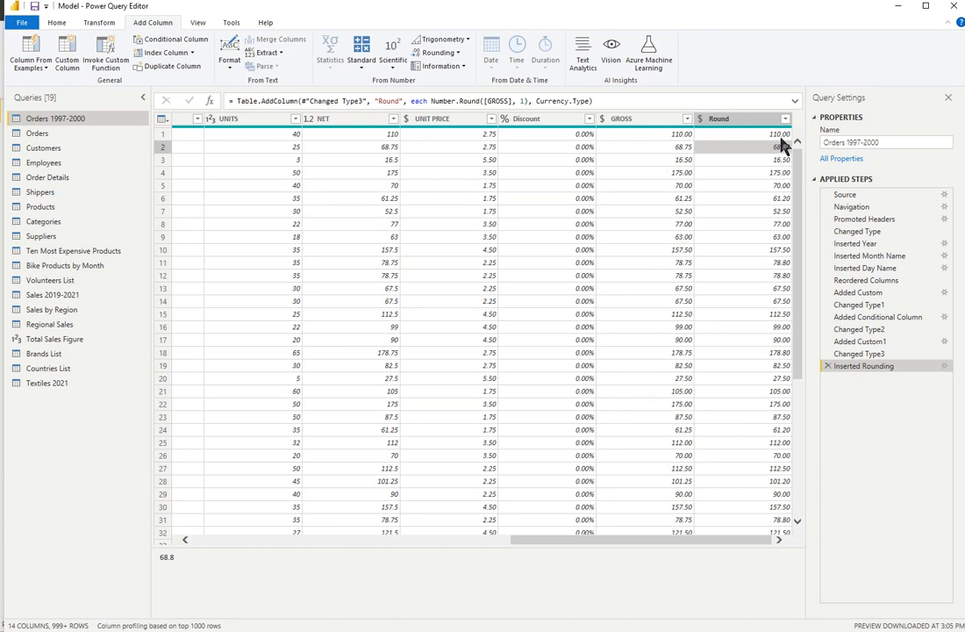
click(780, 134)
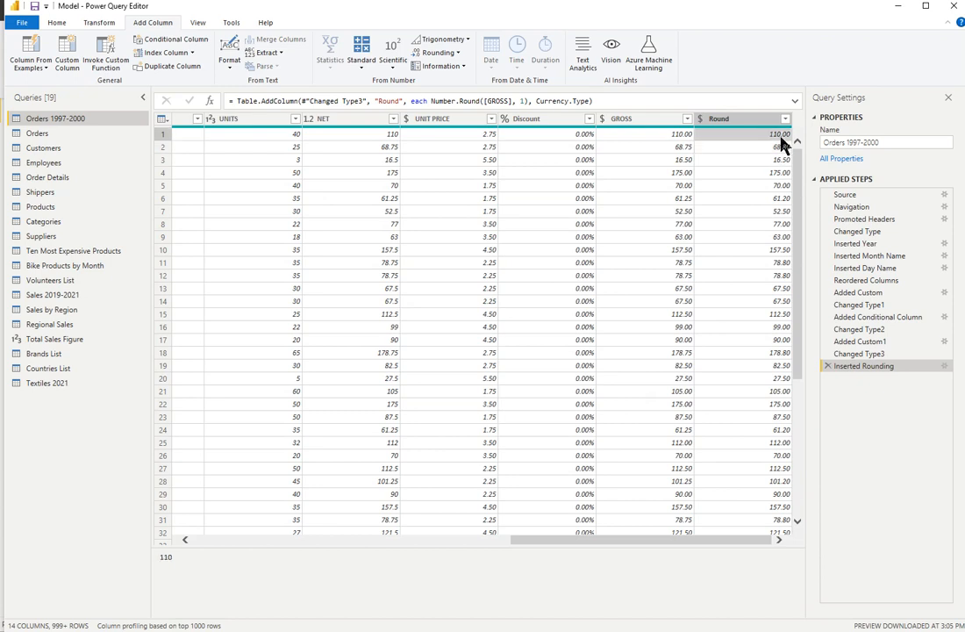
click(826, 365)
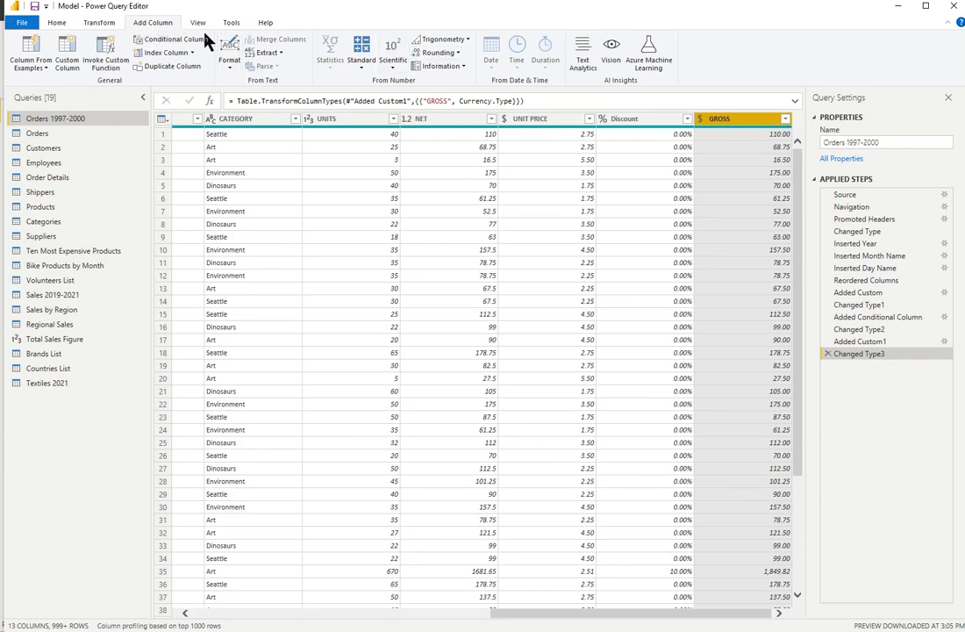
click(92, 21)
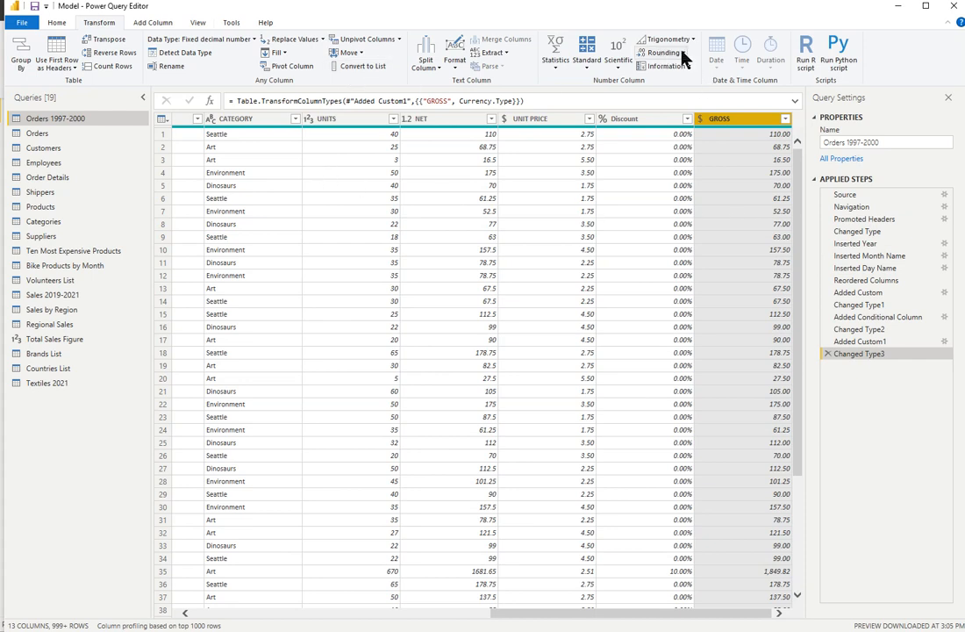
click(153, 21)
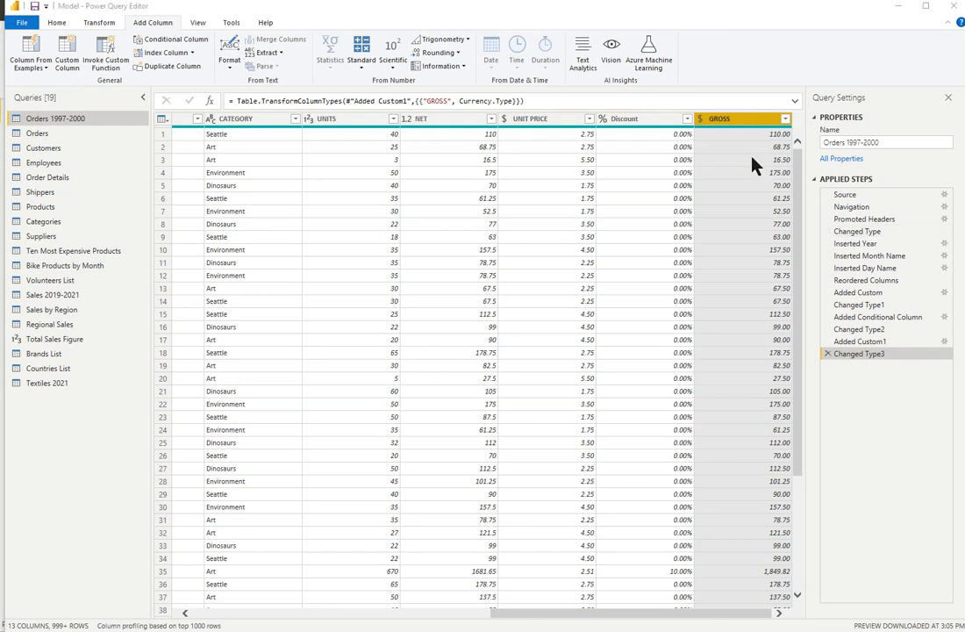
Add a column testing whether each GROSS value is odd, and remove its applied step
click(463, 68)
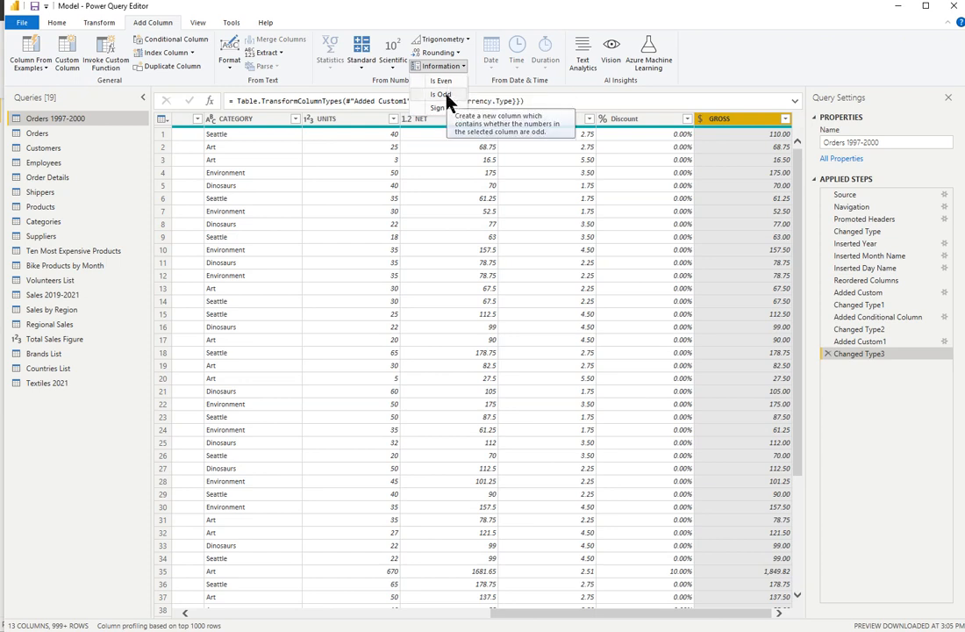
click(444, 95)
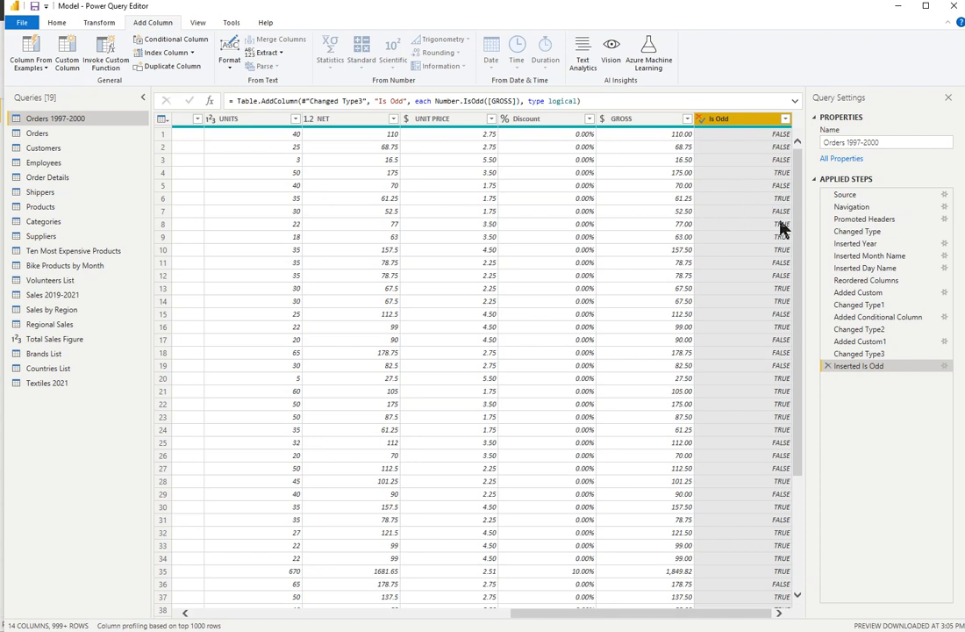
click(827, 366)
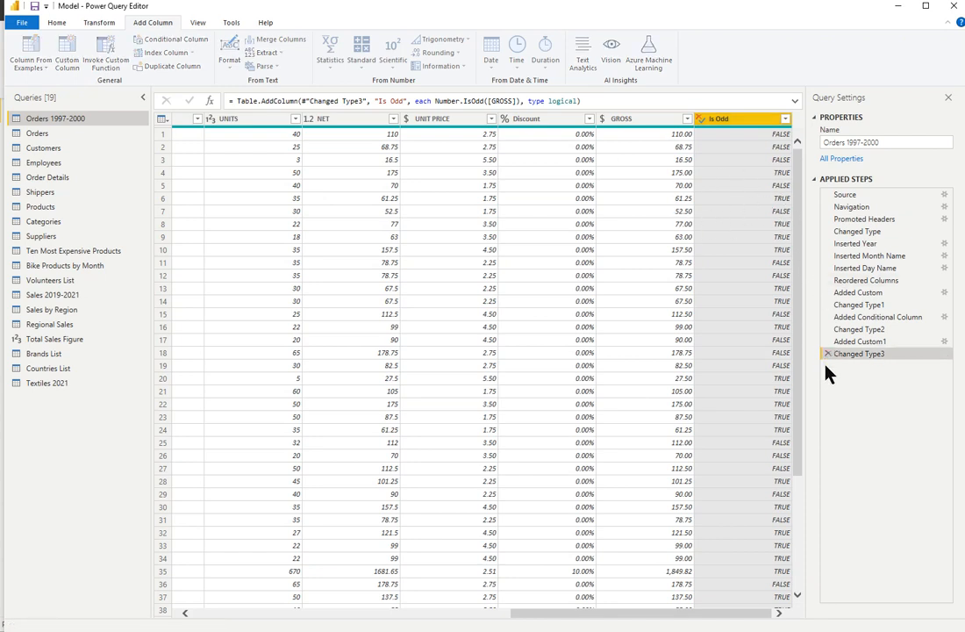
Add a column with the sign of each GROSS value, and remove its applied step
click(450, 71)
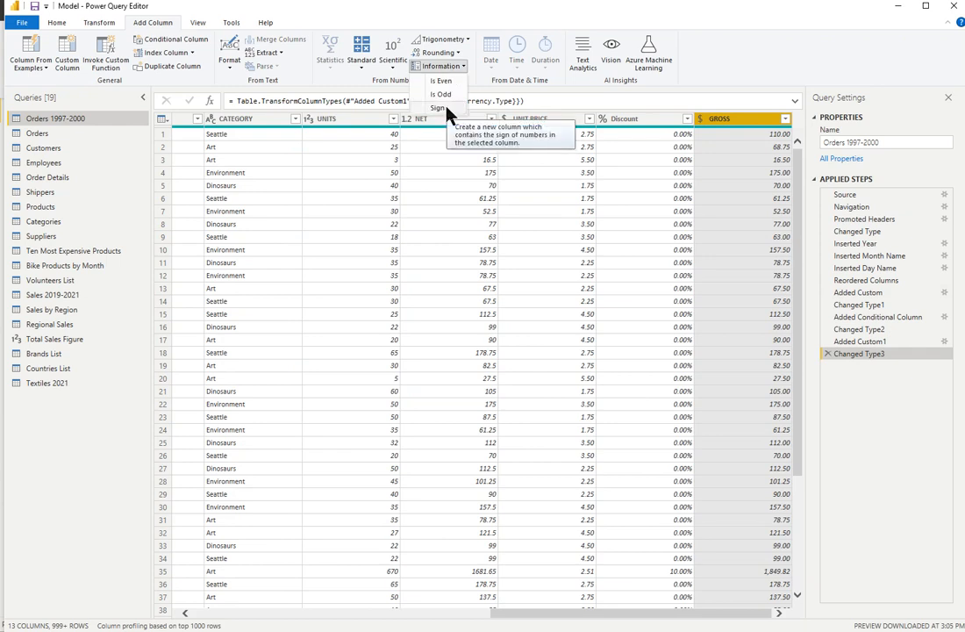
click(444, 108)
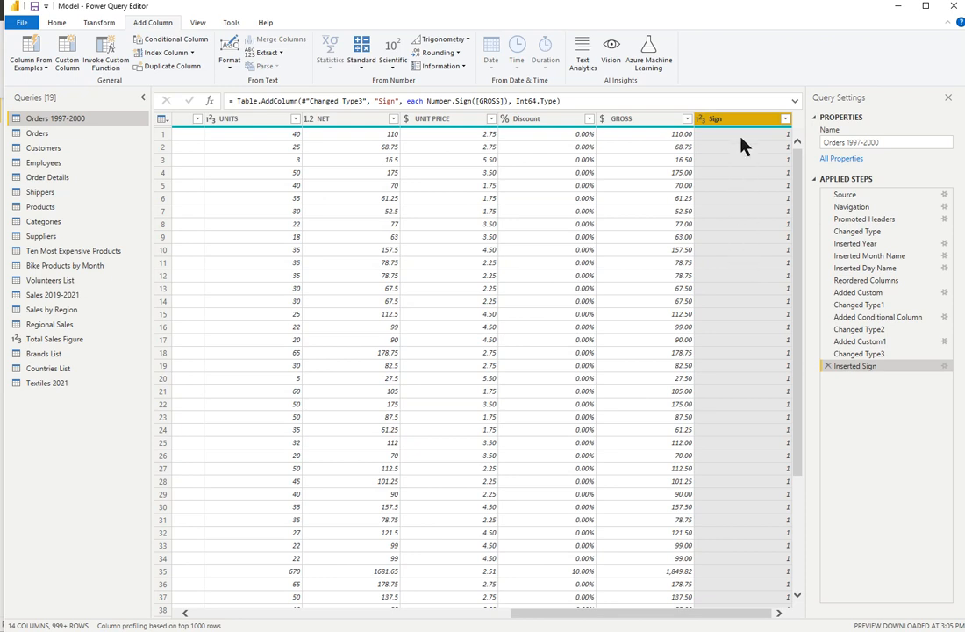
click(828, 367)
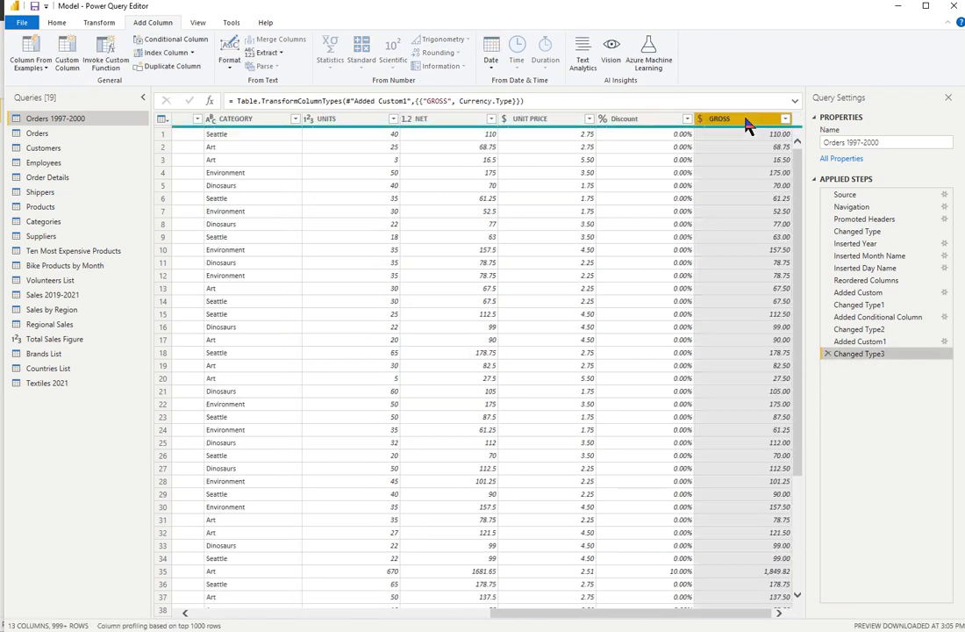
click(449, 69)
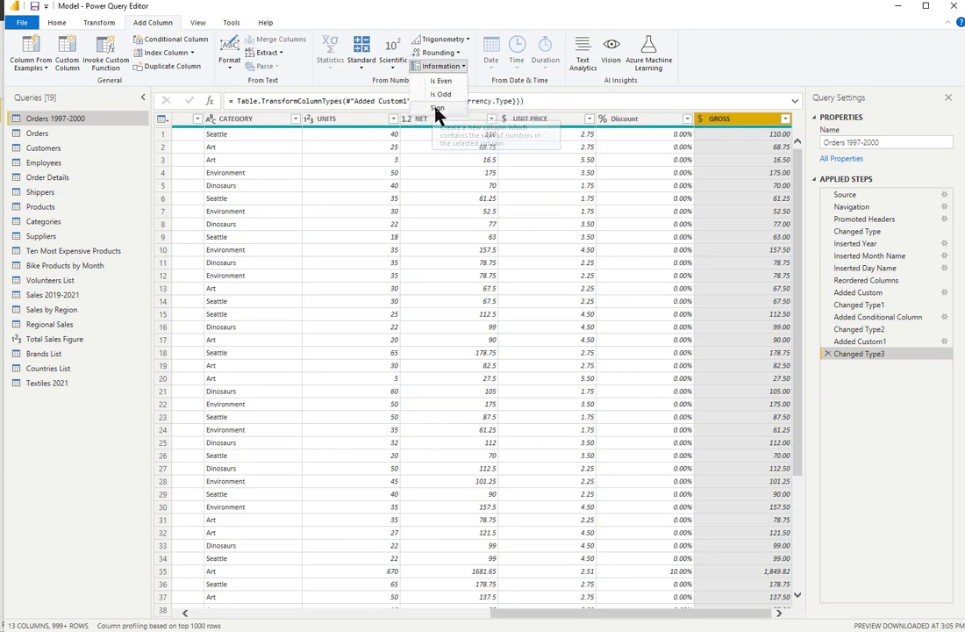
click(462, 66)
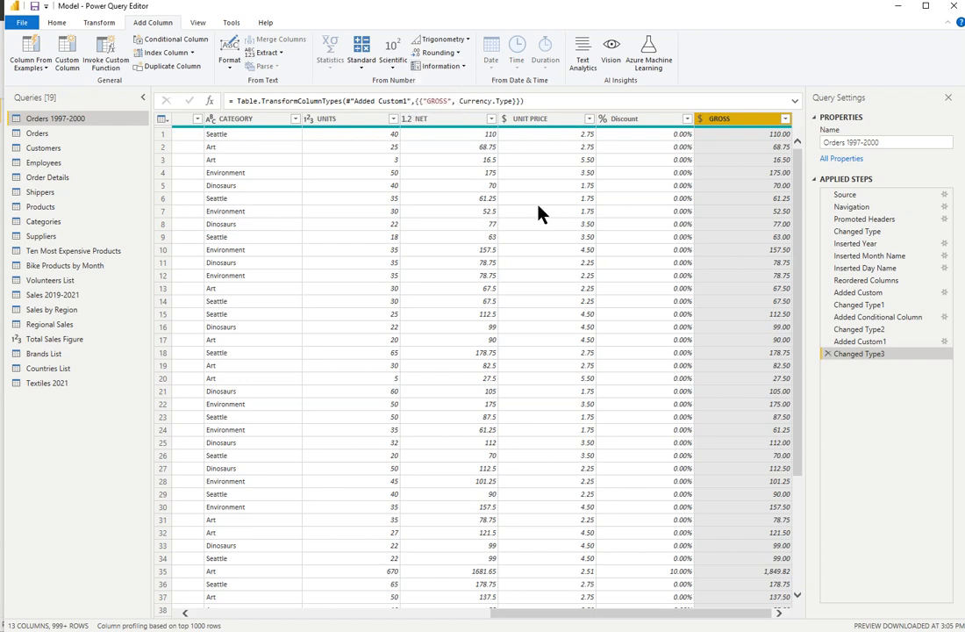
Add a column with the arctangent of the GROSS values, remove its applied step, and reselect GROSS
click(465, 41)
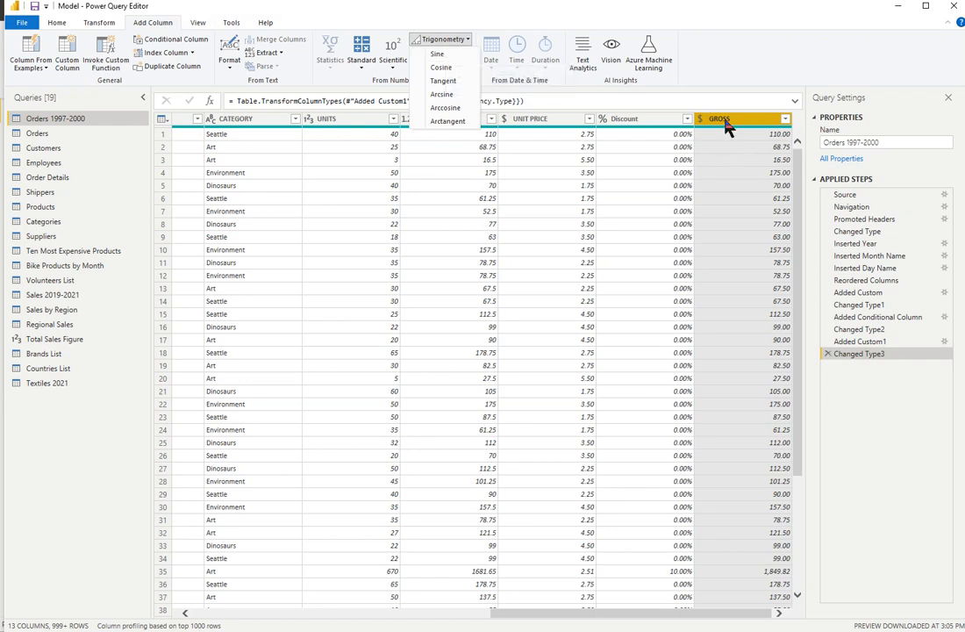
click(448, 121)
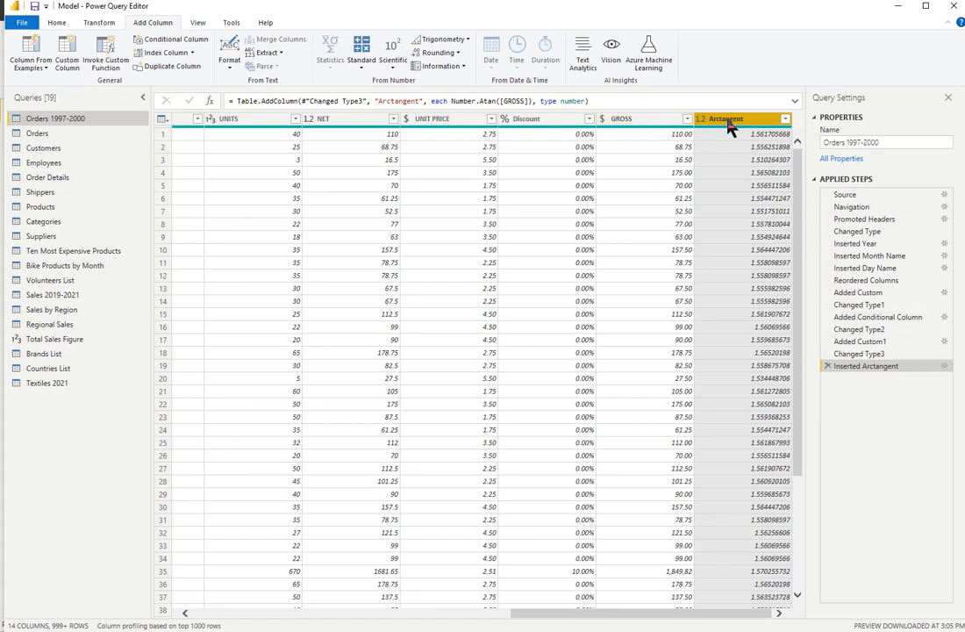
click(828, 366)
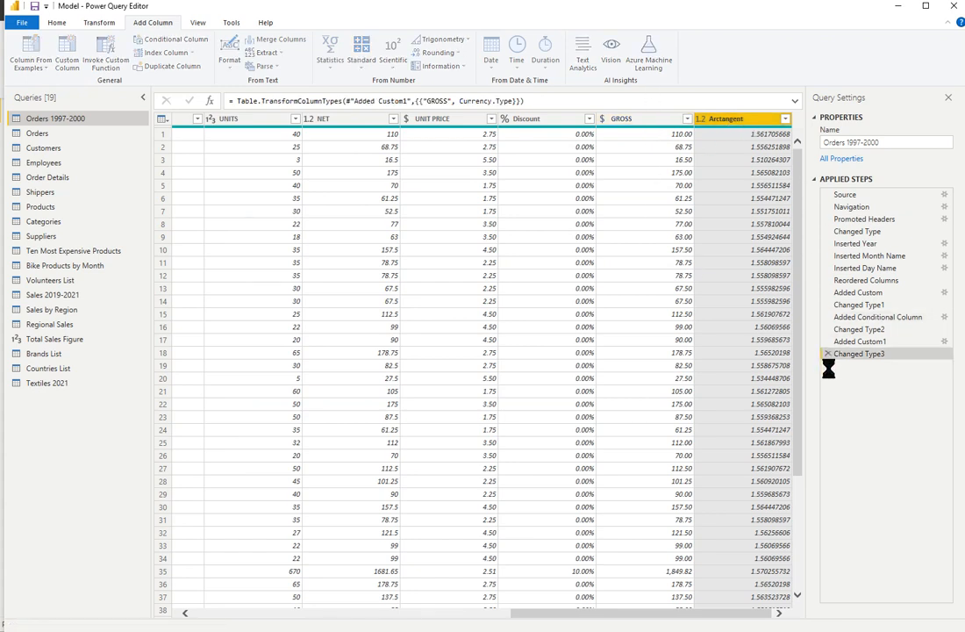
click(728, 120)
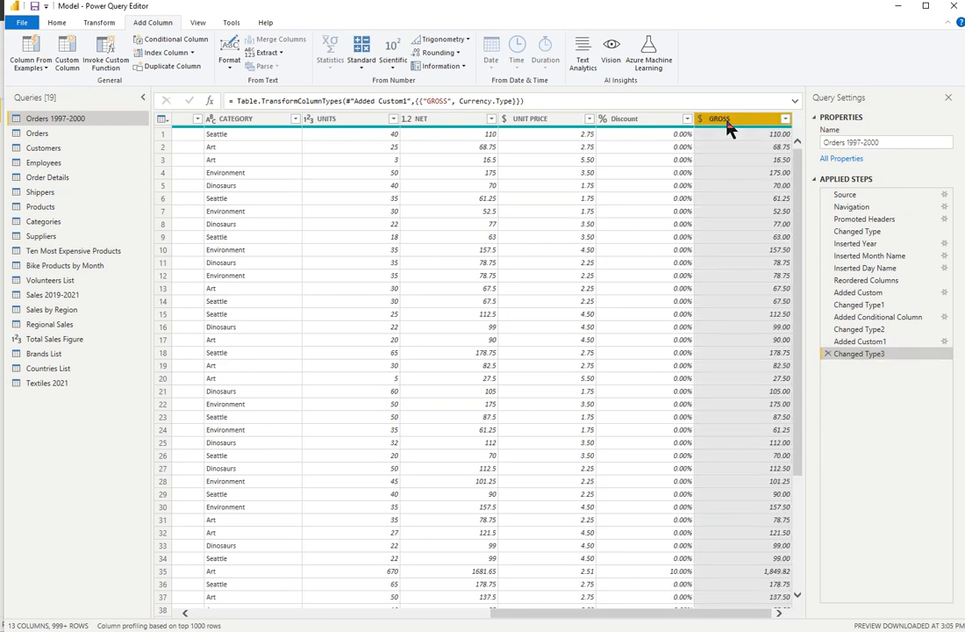
click(396, 70)
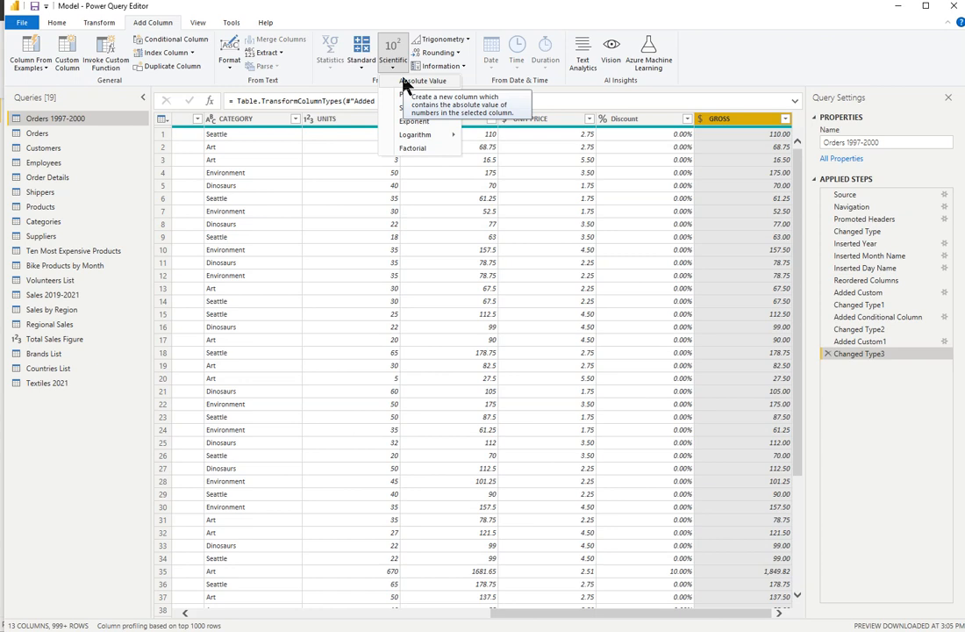
mouse_move(405, 97)
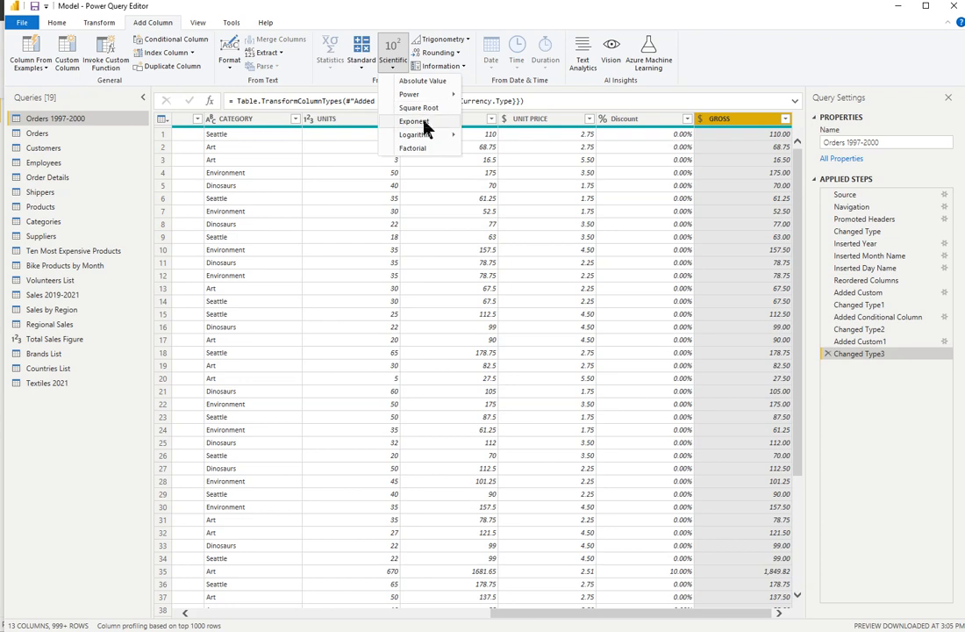
mouse_move(426, 137)
click(393, 72)
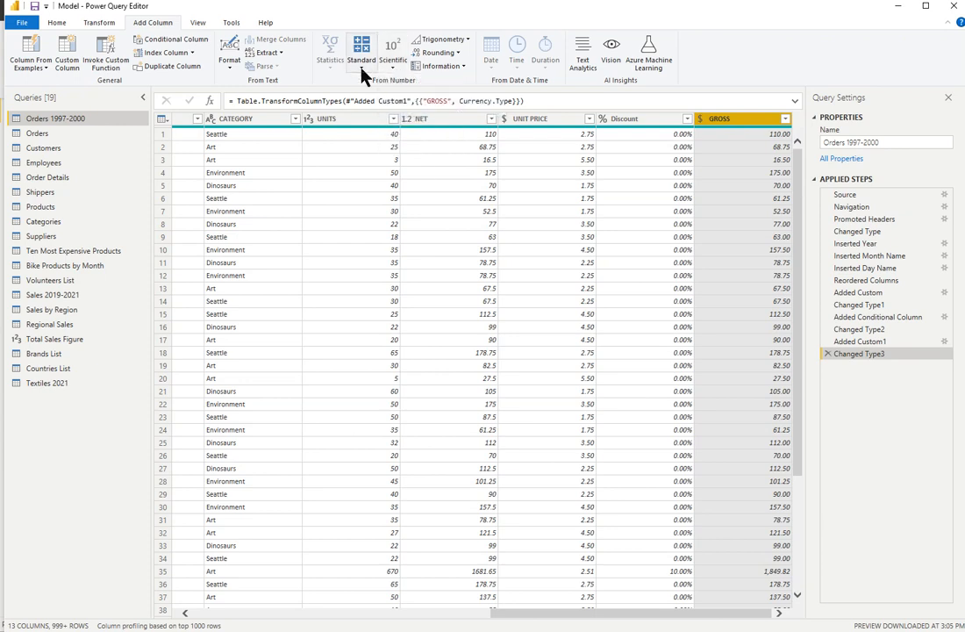
Add a column that adds 3.5 to each GROSS value, and remove its applied step
click(362, 70)
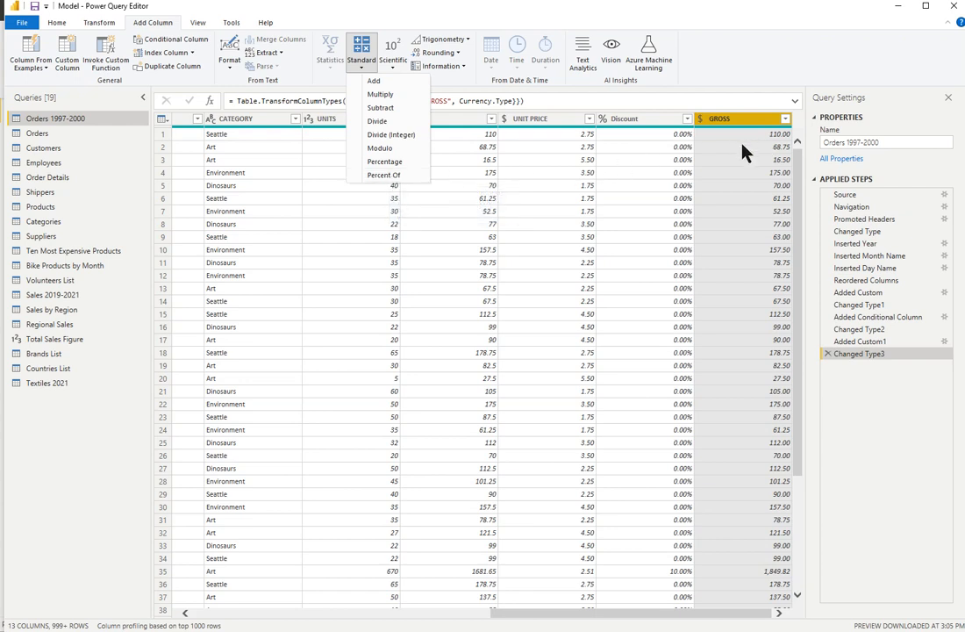
click(383, 83)
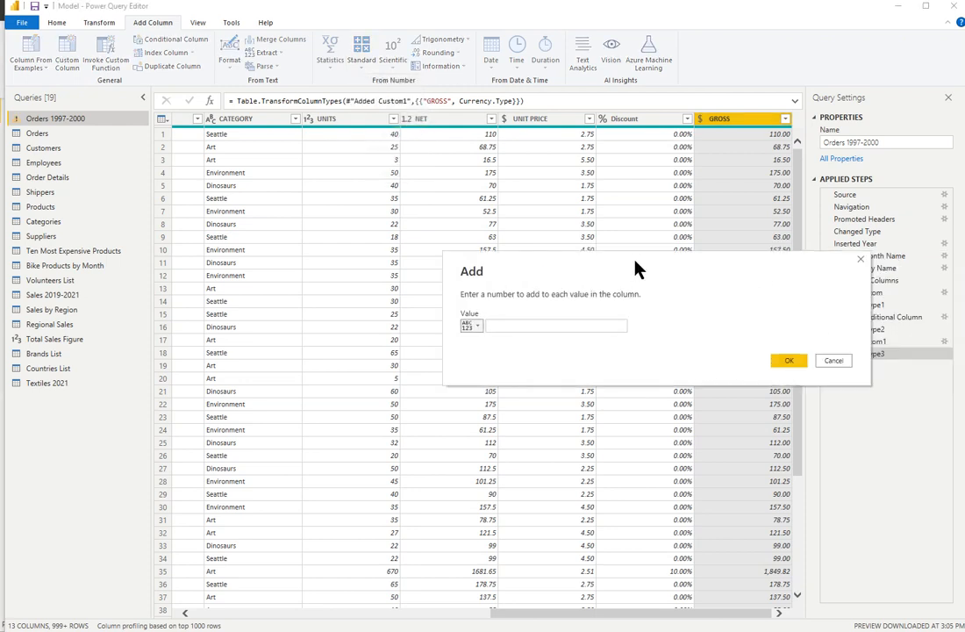
text(3.5)
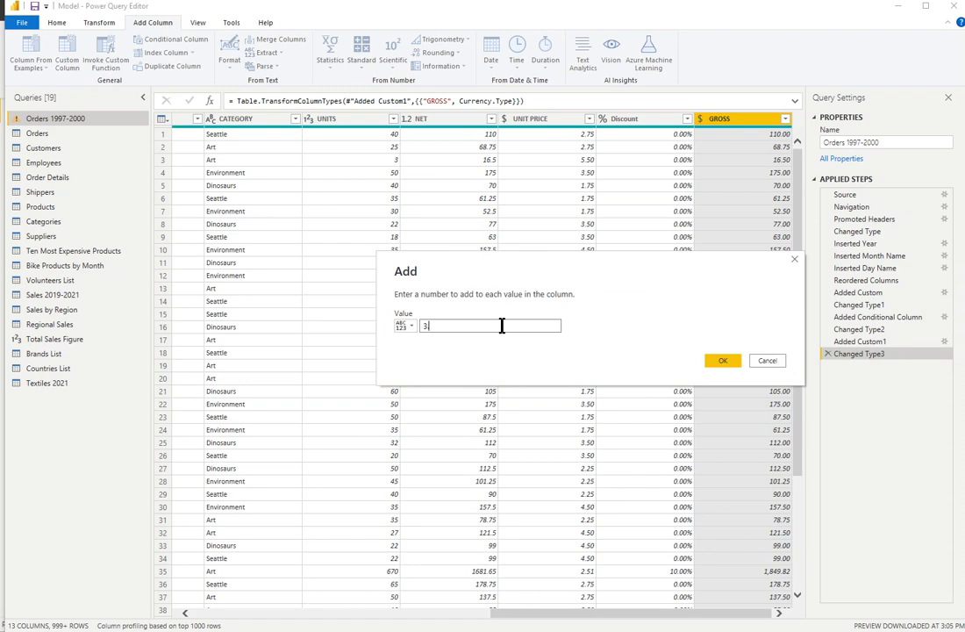
click(718, 363)
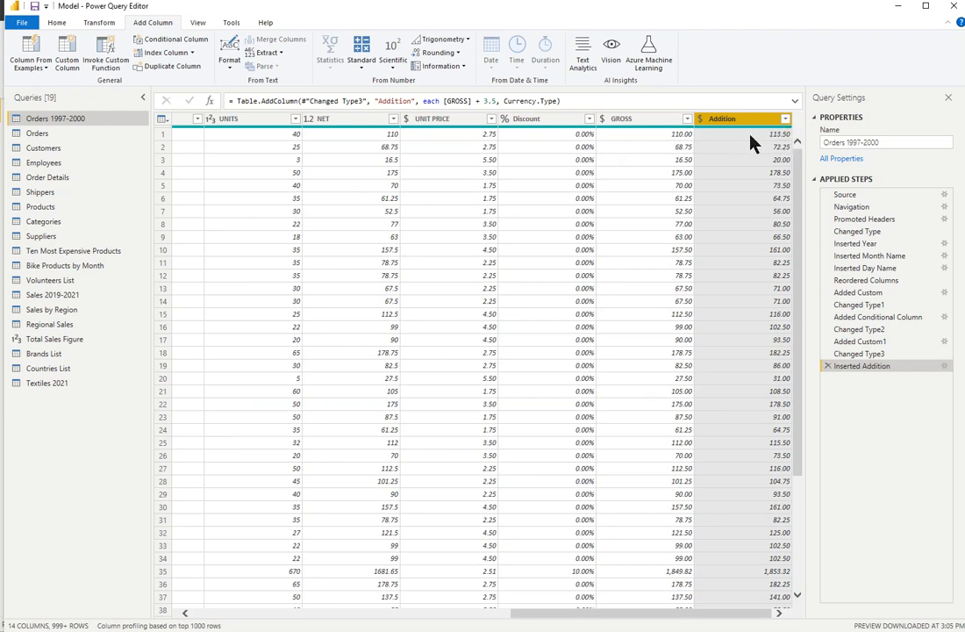
click(358, 68)
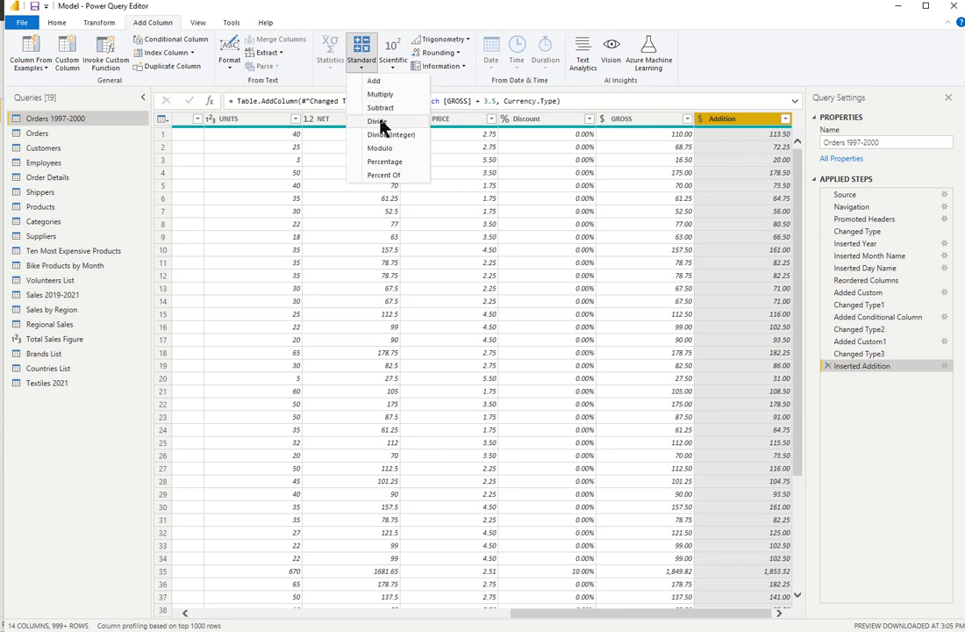
click(826, 367)
click(828, 366)
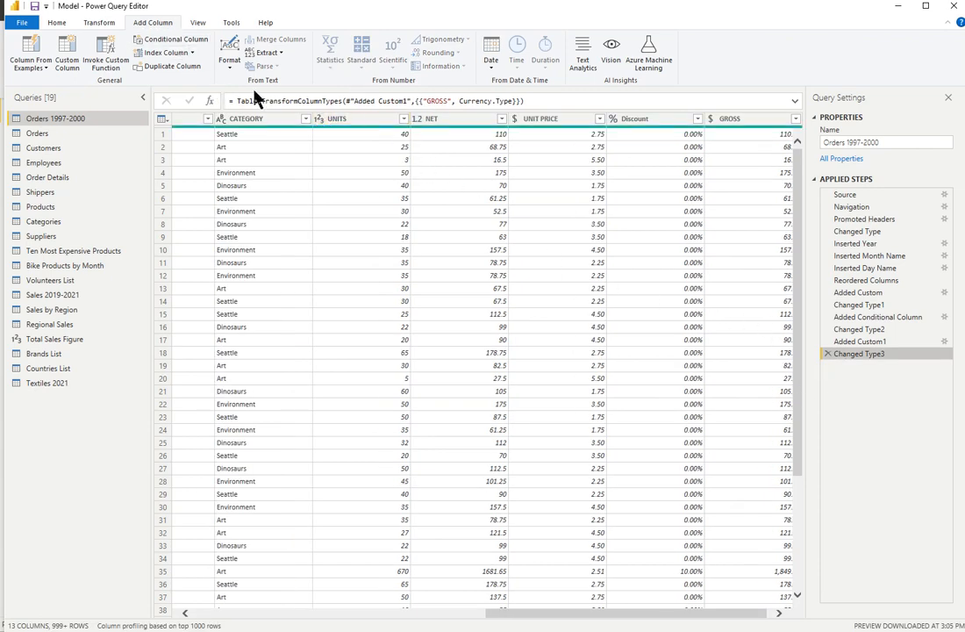
Transform the GROSS column into the sum of its values, and remove the resulting applied step
click(99, 23)
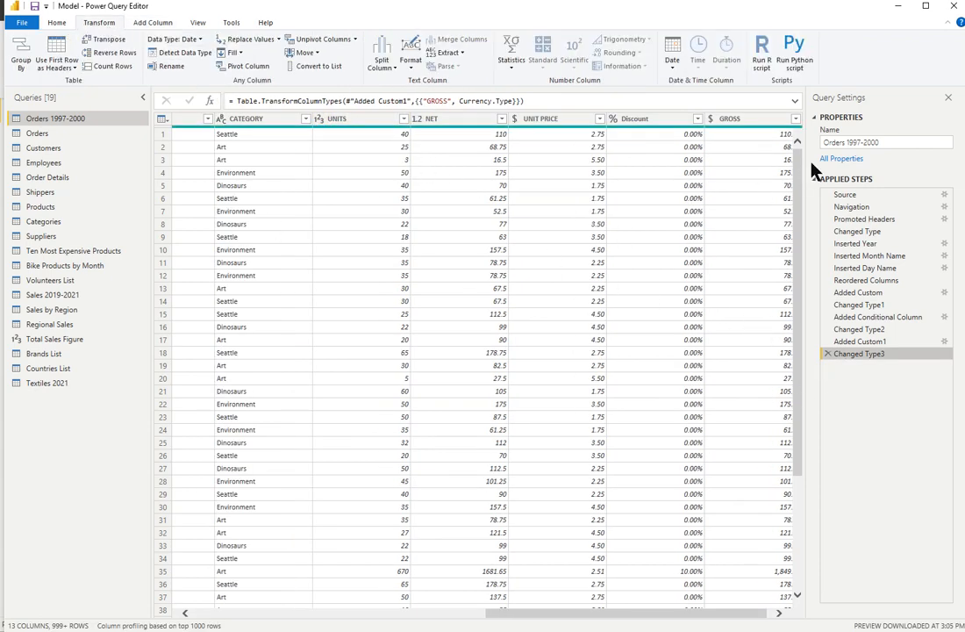
click(754, 119)
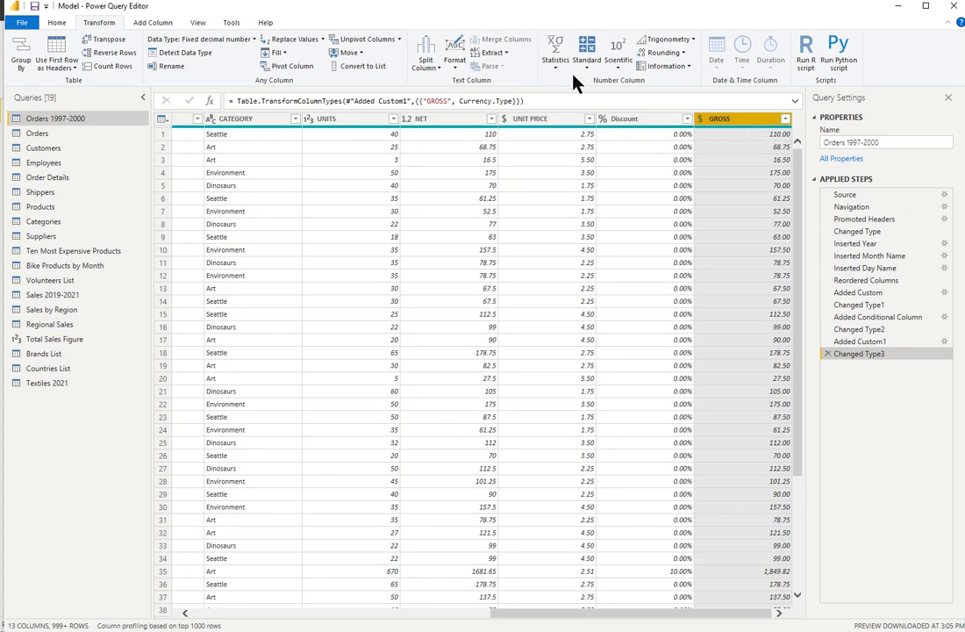
click(559, 67)
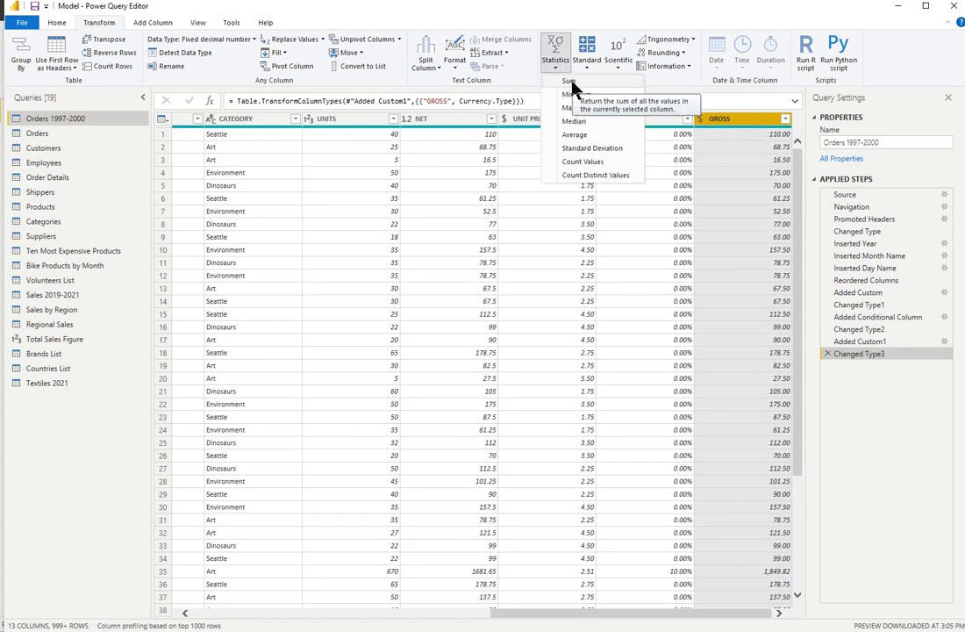
click(572, 83)
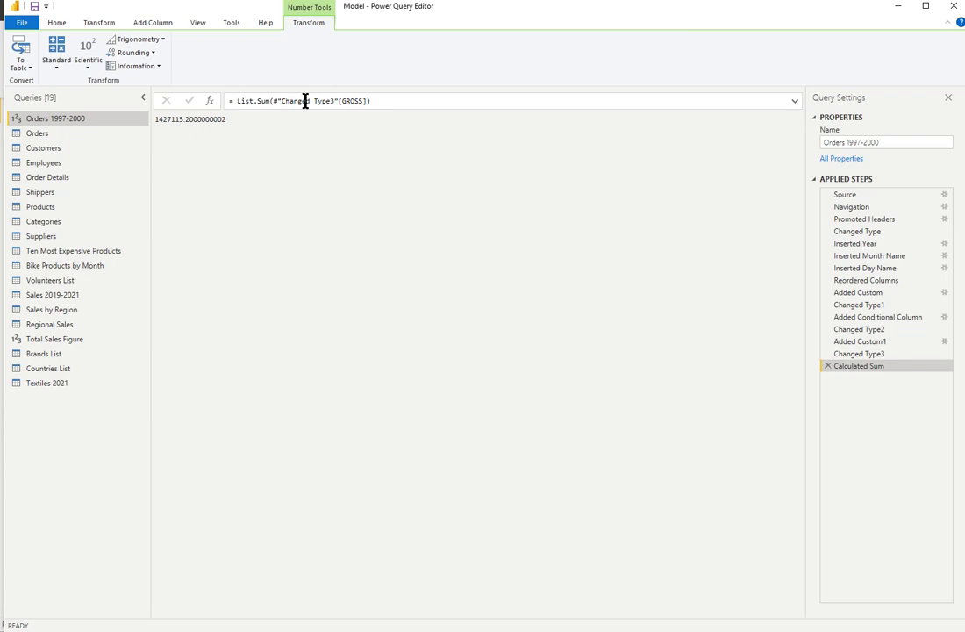
click(827, 366)
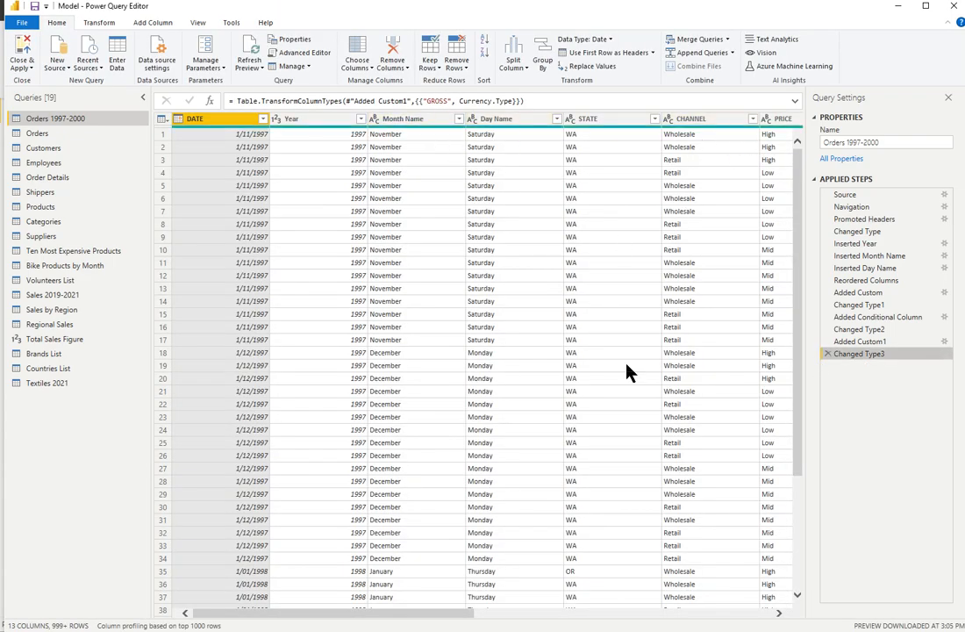
Reselect the GROSS column and review the statistics operations available for transforming it
click(769, 616)
click(766, 617)
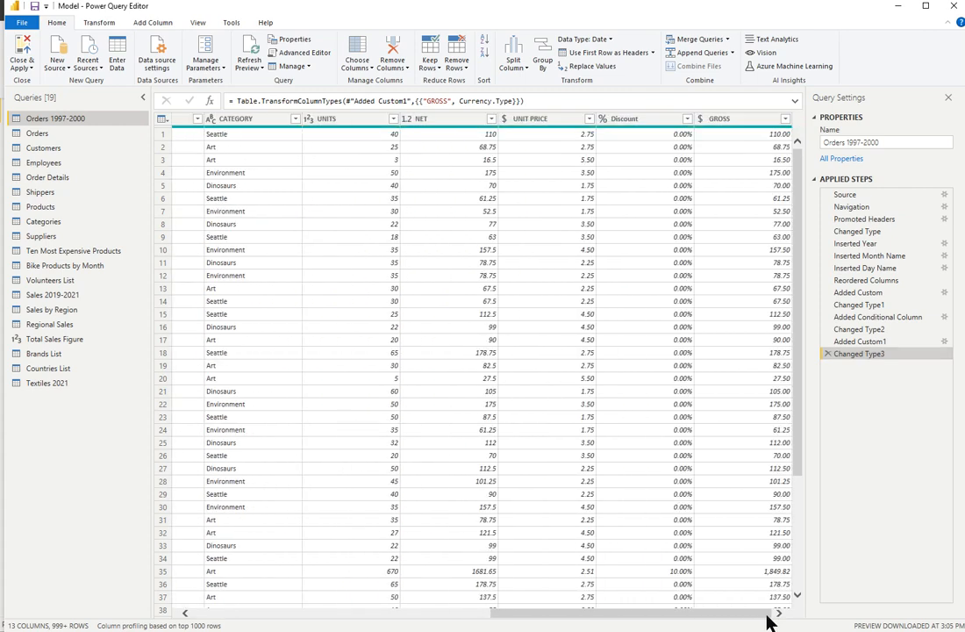
click(730, 119)
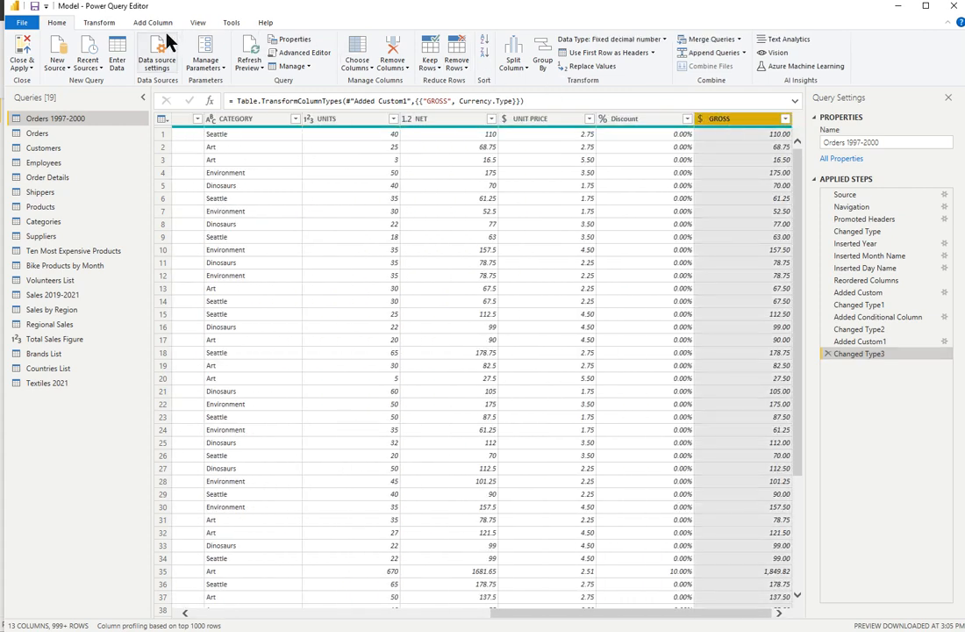
click(99, 22)
click(565, 70)
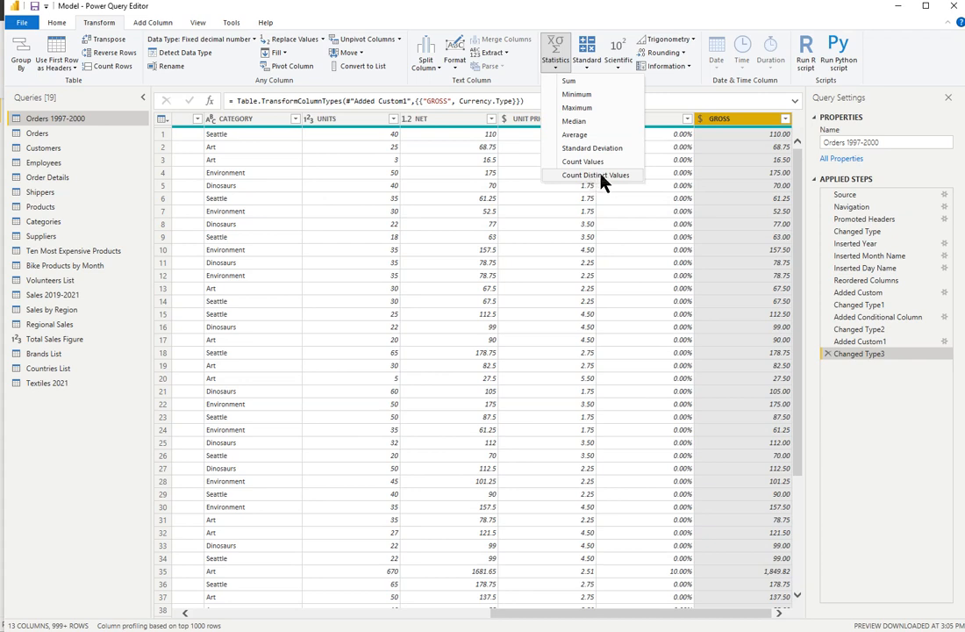
click(556, 70)
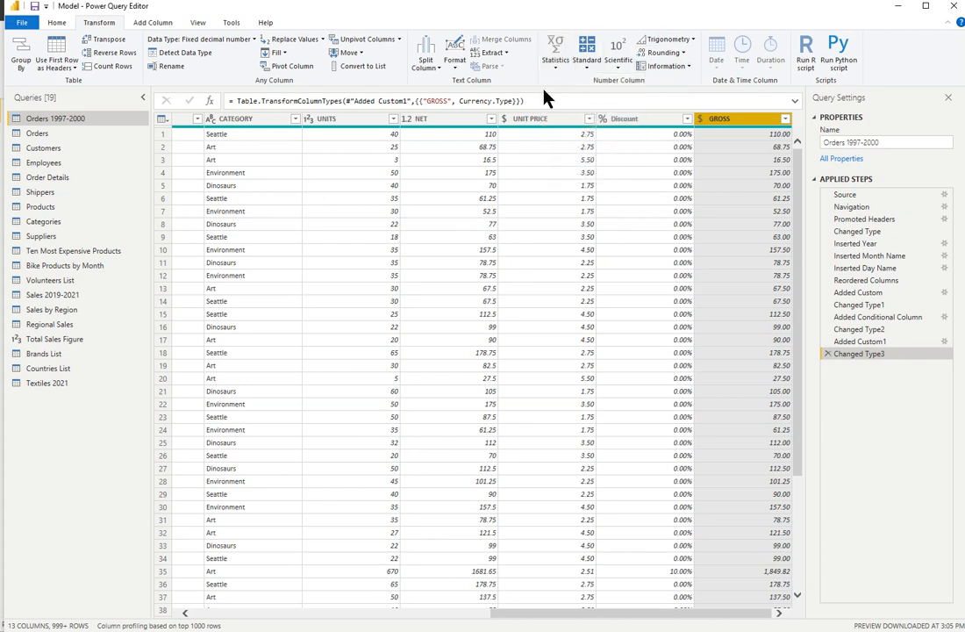